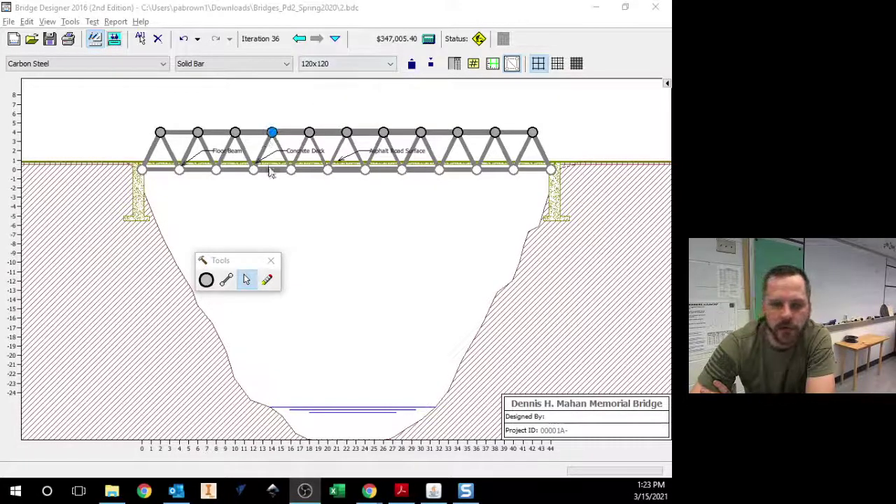
# - Load-test the $347,005.40 truss design and return to the 2D drawing board
pyautogui.click(114, 38)
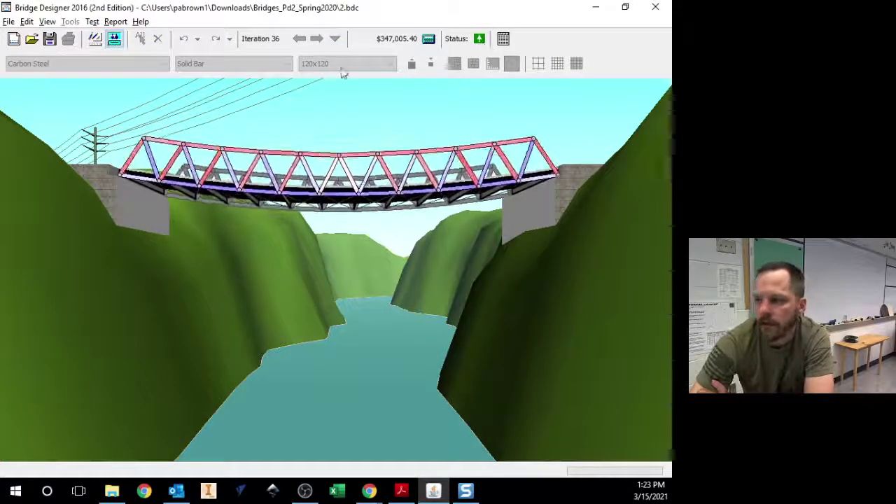
pyautogui.click(103, 42)
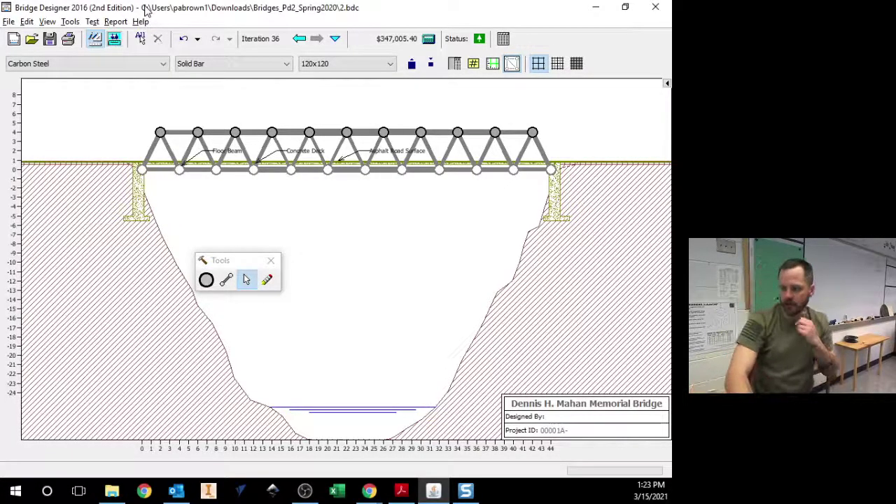
pyautogui.click(8, 21)
pyautogui.click(40, 101)
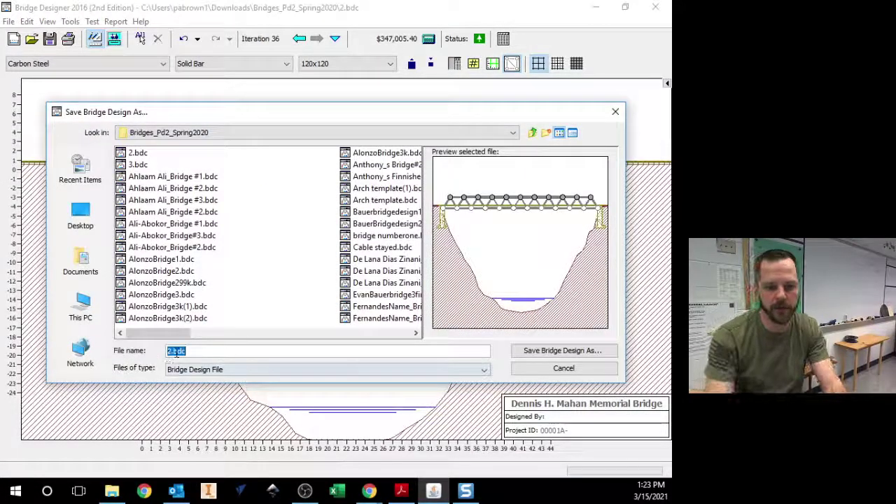
pyautogui.write('sdkjhsdkjgfhd')
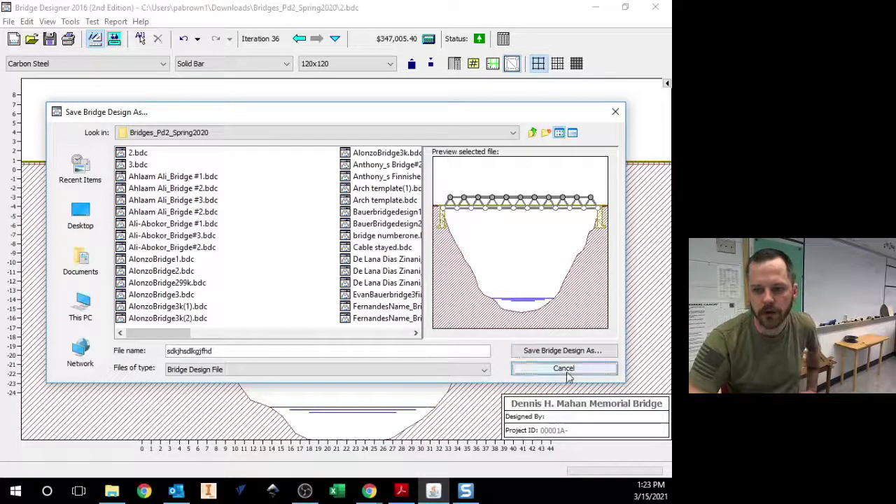
pyautogui.click(564, 368)
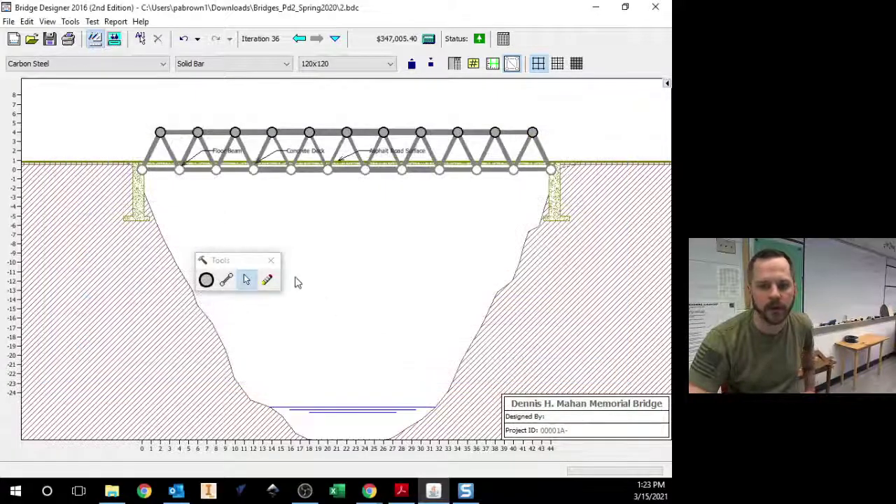
pyautogui.click(9, 22)
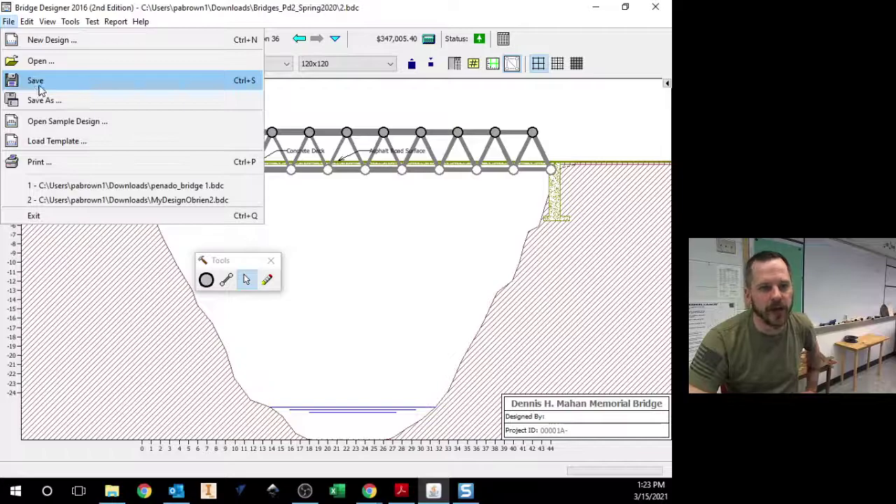
pyautogui.click(343, 230)
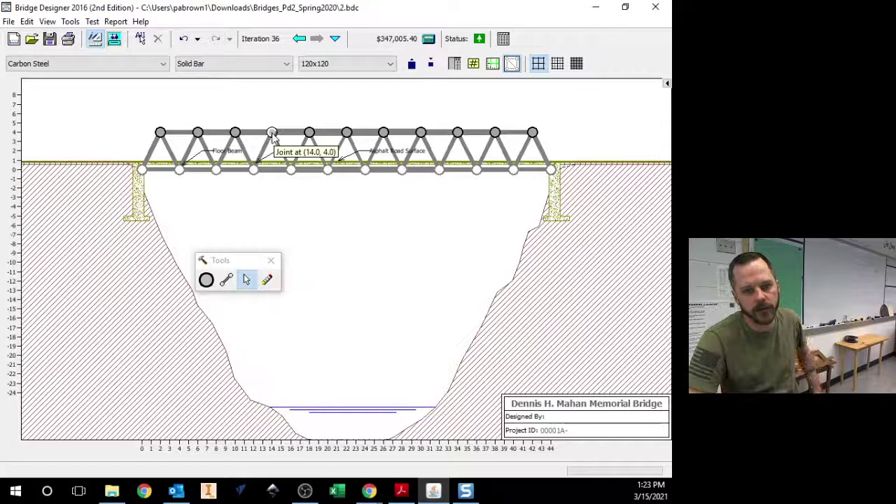
# - Raise top joint (14,4) one unit and load-test the modified bridge
pyautogui.moveTo(272, 132); pyautogui.dragTo(272, 123)
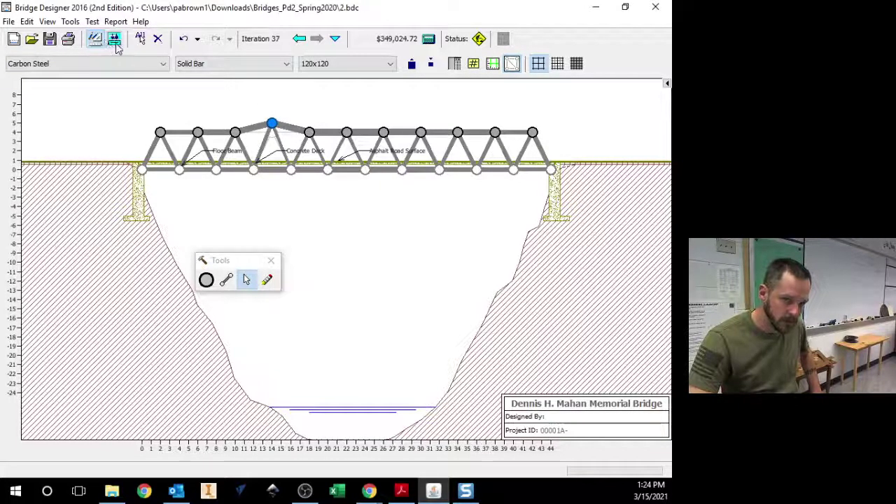
pyautogui.click(115, 42)
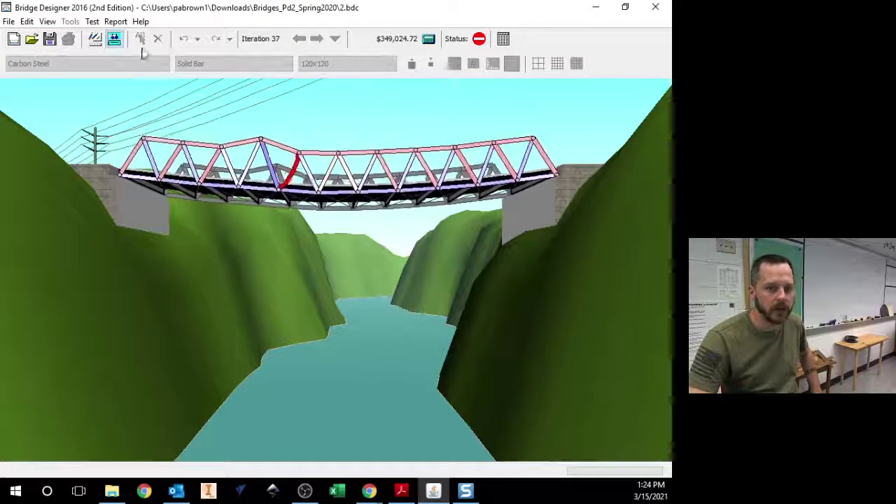
pyautogui.click(94, 39)
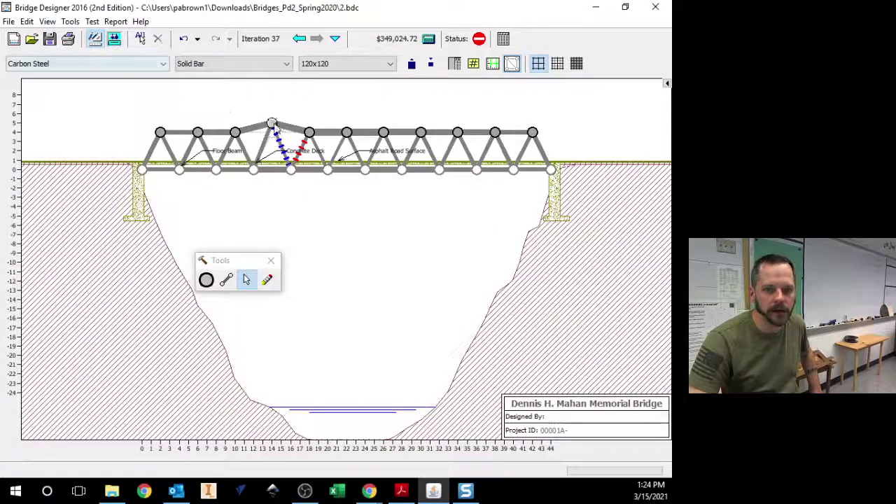
# - Move joint (14,4) back in line and confirm the restored design passes
pyautogui.moveTo(272, 125); pyautogui.dragTo(272, 133)
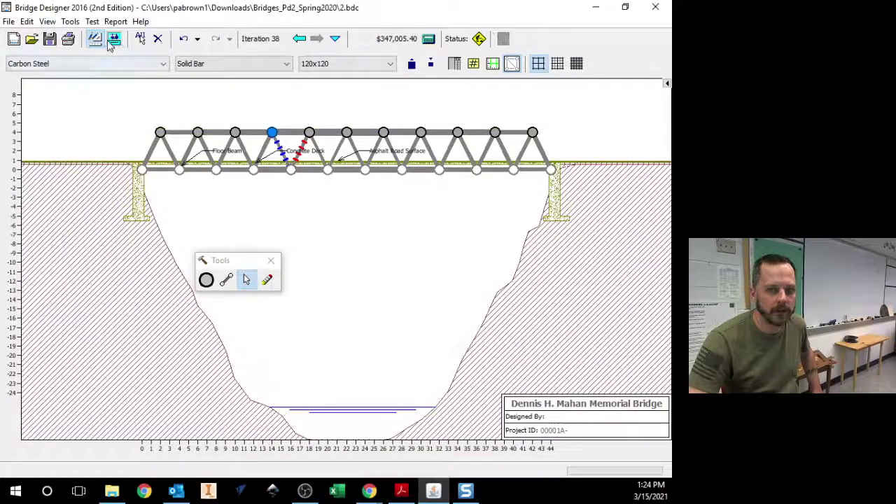
pyautogui.click(112, 40)
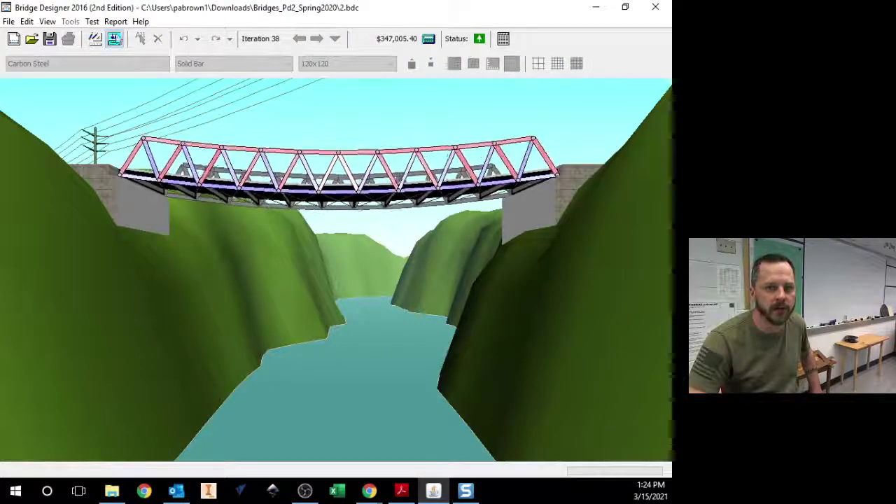
pyautogui.click(95, 39)
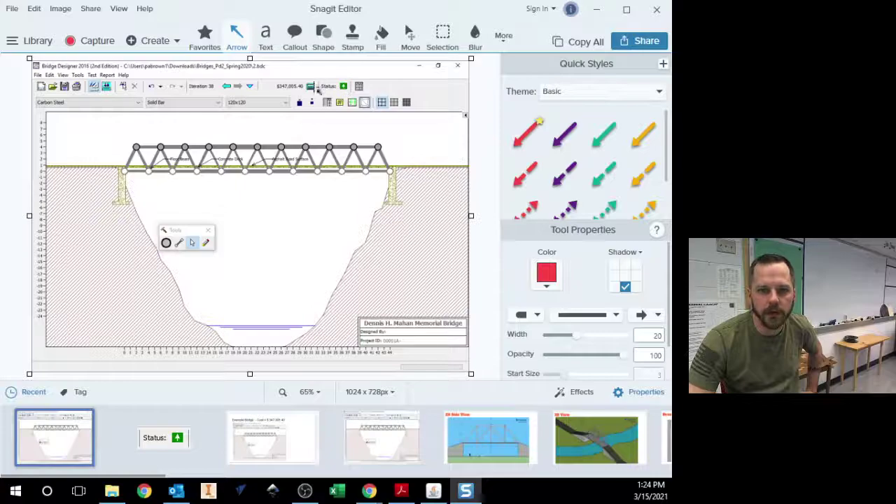
# - Copy the whole bridge screenshot from Snagit Editor and minimize the editor
pyautogui.click(580, 41)
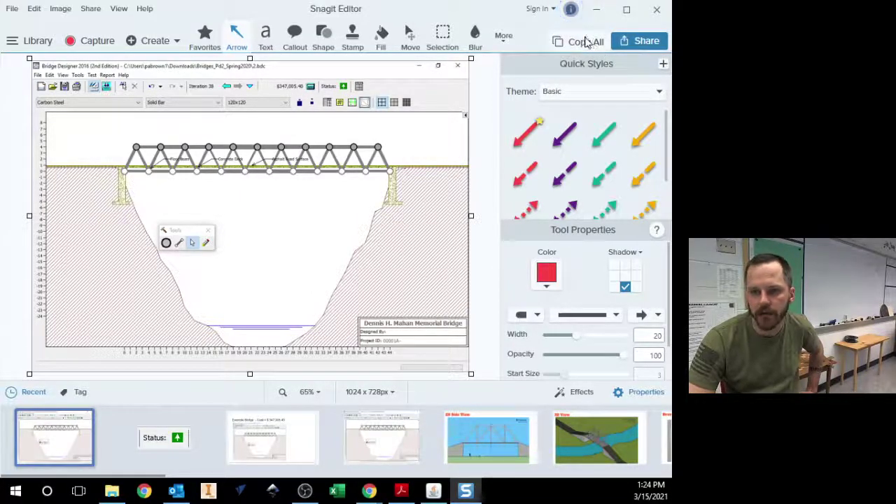
pyautogui.click(597, 9)
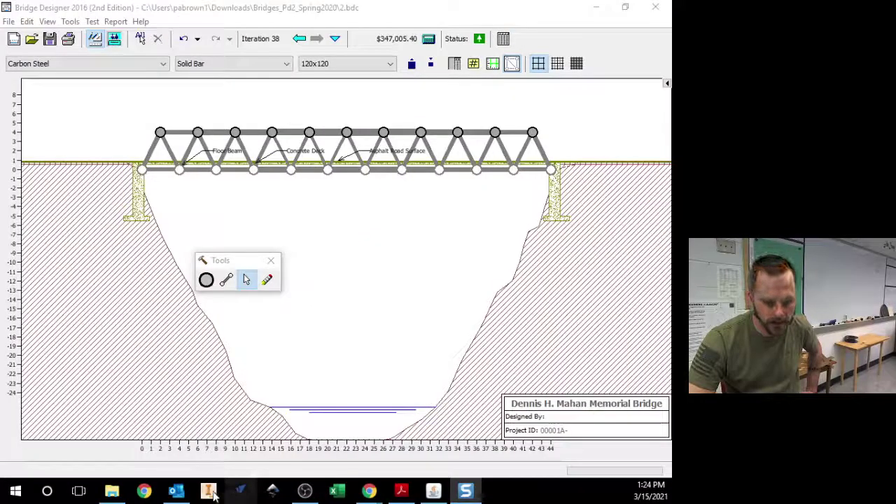
# - Bring up the Bridge Designer Testing presentation in Chrome and select slide 3
pyautogui.click(369, 490)
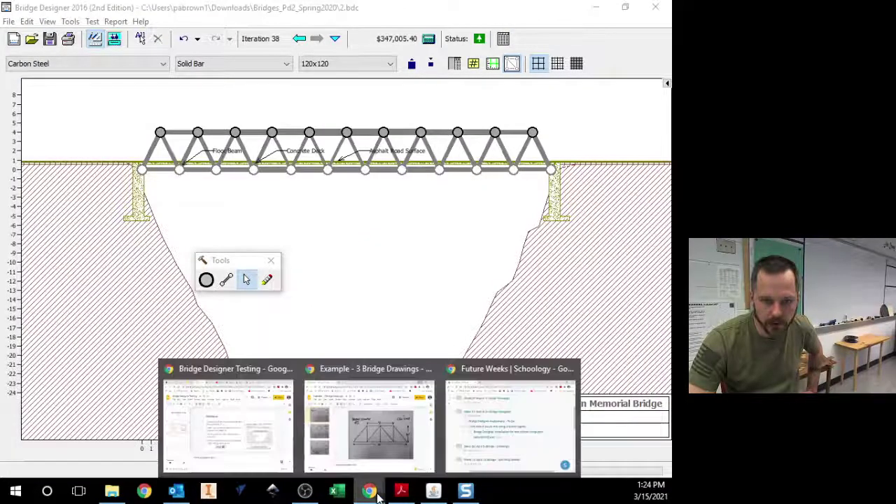
pyautogui.click(250, 425)
pyautogui.click(65, 310)
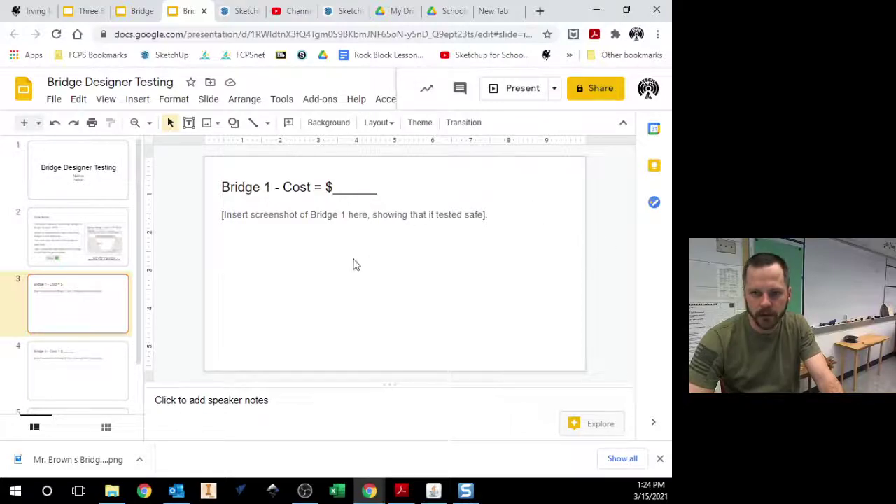
# - Paste the bridge screenshot onto slide 3 and shrink it toward the lower right
pyautogui.hotkey('ctrl', 'v')
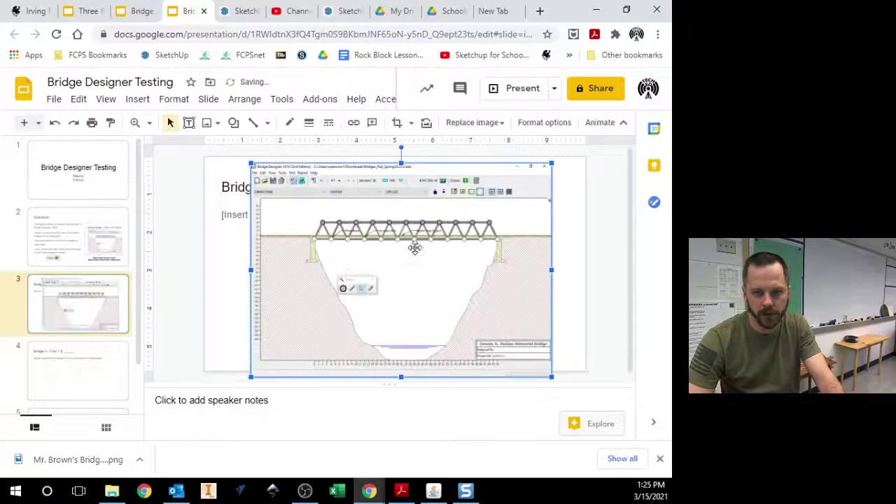
pyautogui.moveTo(252, 165); pyautogui.dragTo(287, 190)
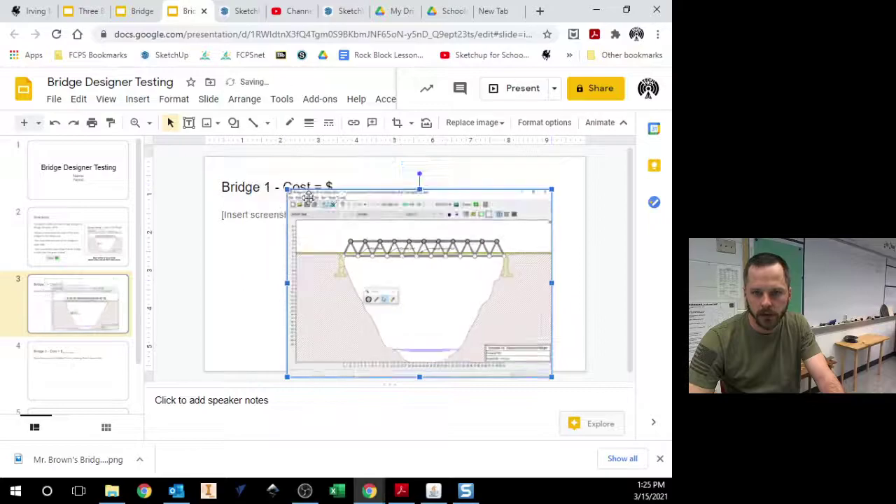
pyautogui.click(570, 225)
pyautogui.click(298, 194)
pyautogui.moveTo(287, 189); pyautogui.dragTo(310, 203)
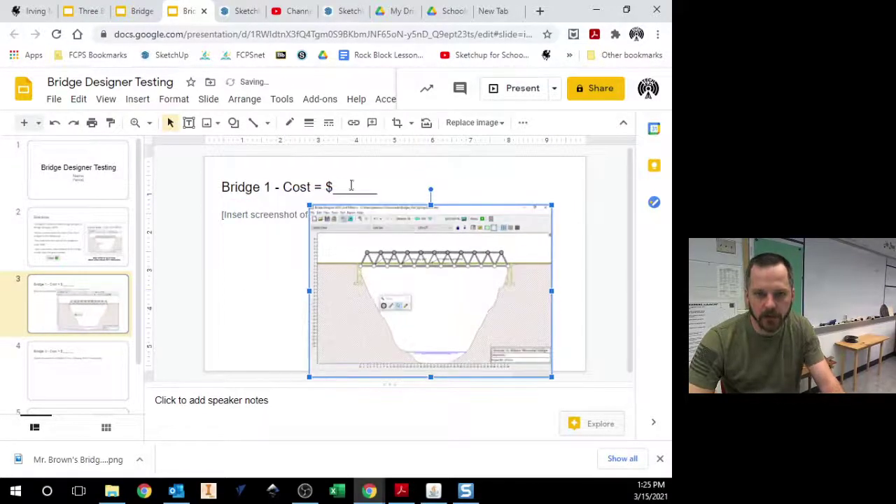
pyautogui.click(352, 187)
# - Complete the slide 3 title cost as $347,005.40, checking the value against the screenshot
pyautogui.write('347')
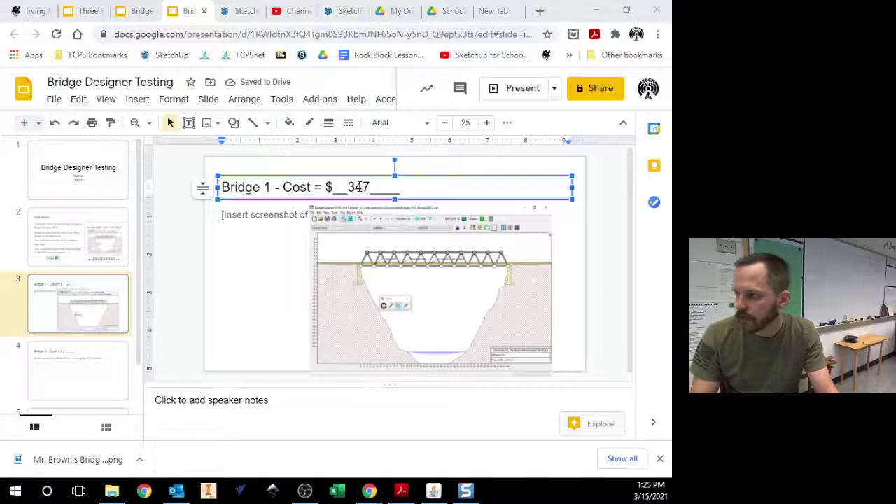
pyautogui.hotkey('alt', 'Tab')
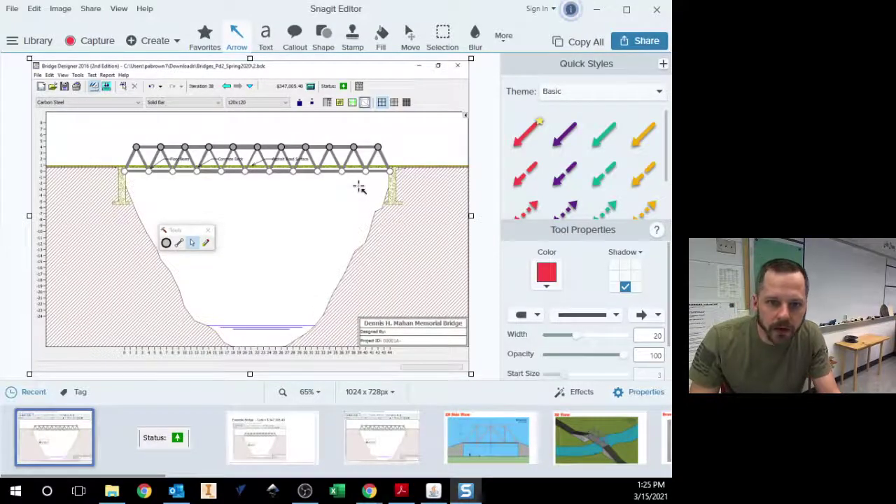
pyautogui.hotkey('alt', 'Tab')
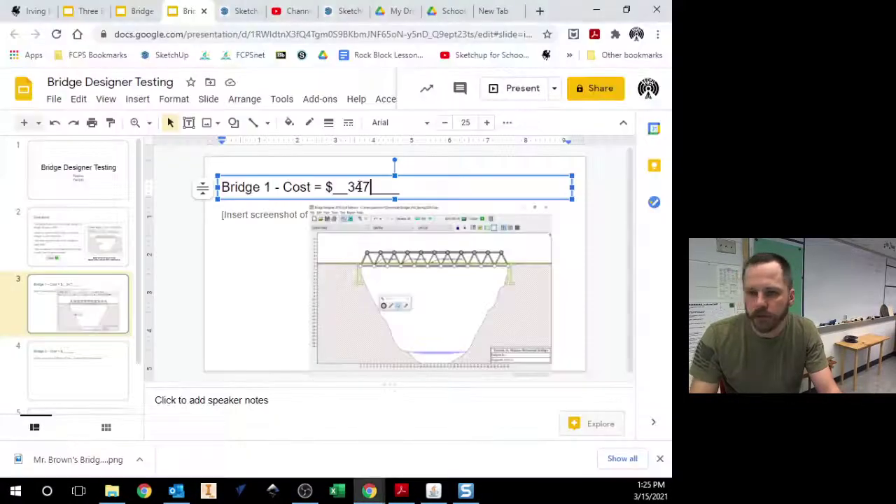
pyautogui.write(',005.40')
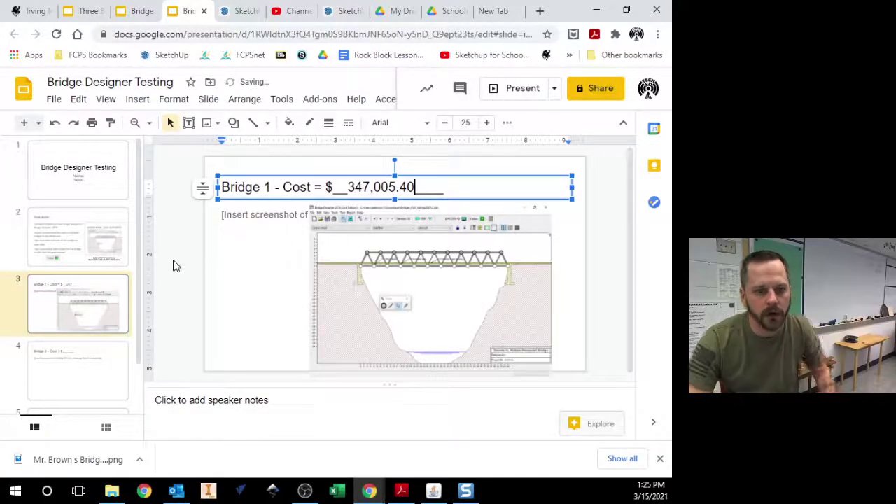
pyautogui.click(174, 262)
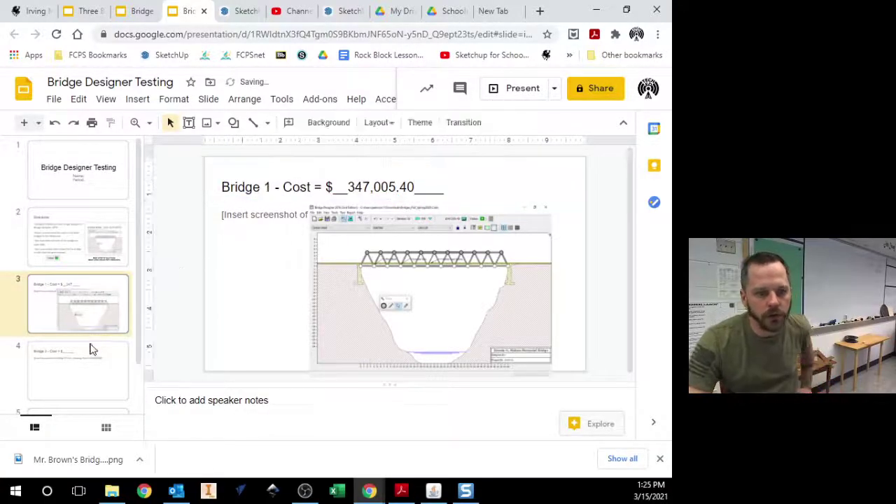
pyautogui.click(70, 364)
pyautogui.scroll(-1, 70, 365)
pyautogui.click(73, 357)
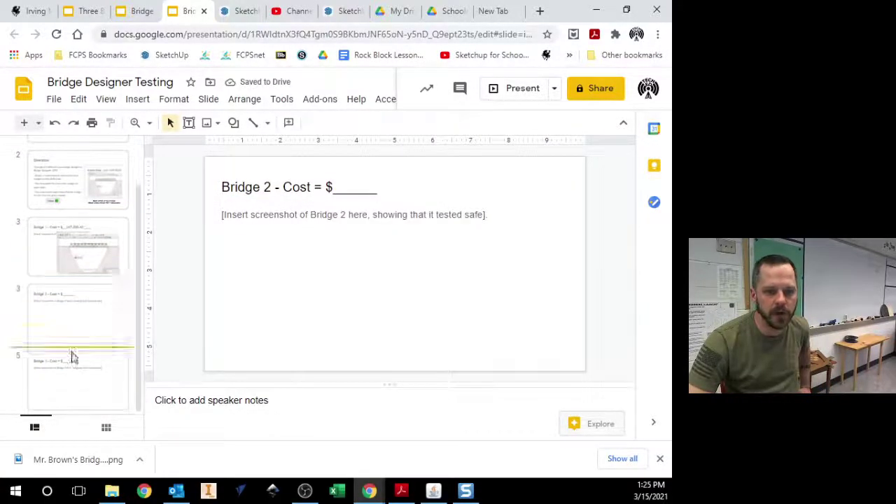
pyautogui.click(91, 267)
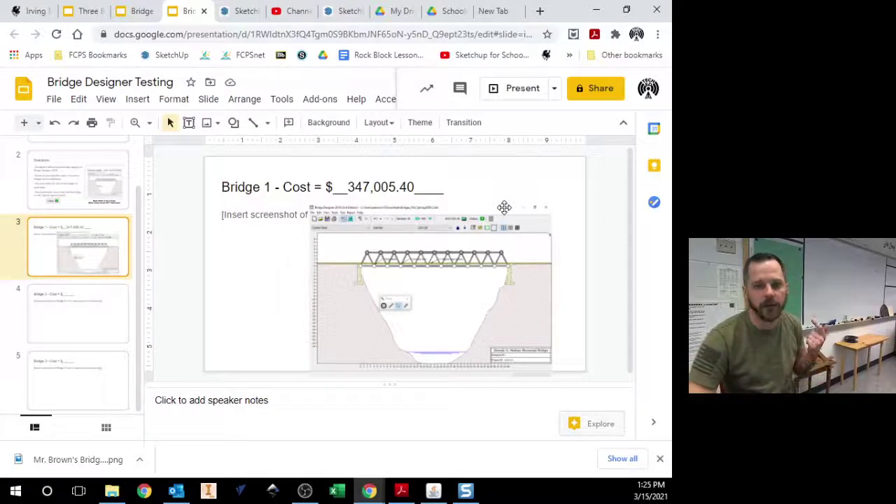
pyautogui.moveTo(349, 186); pyautogui.dragTo(404, 187)
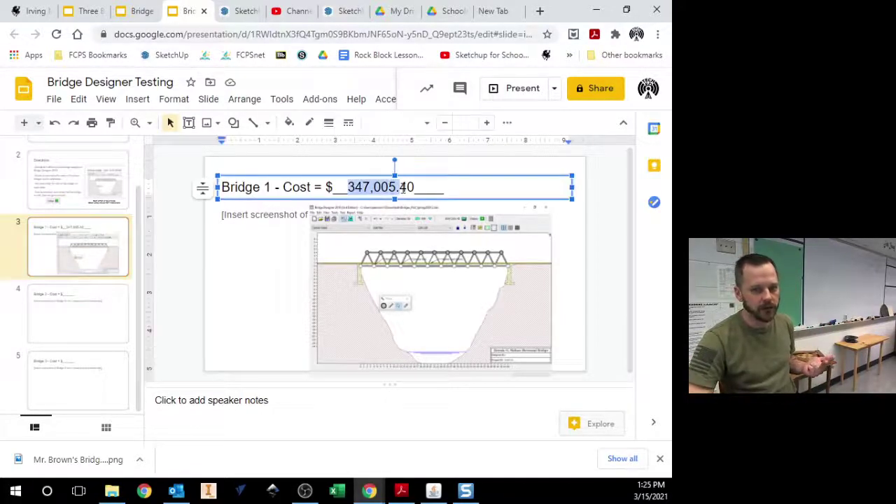